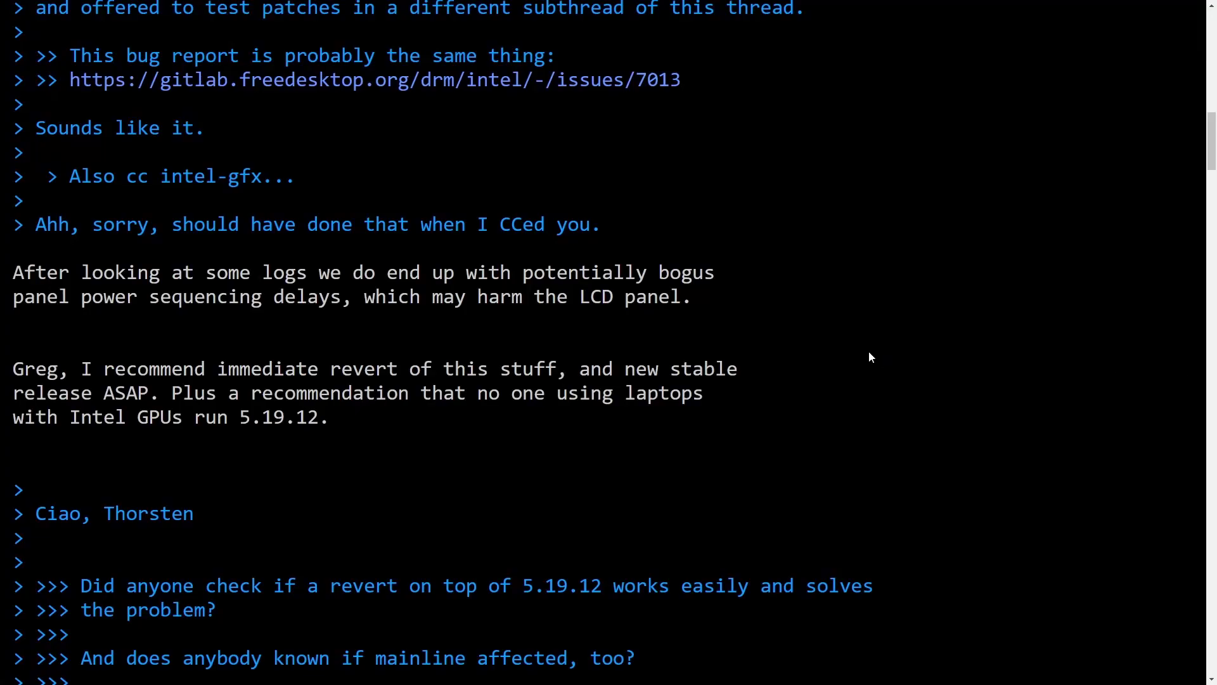
Step: Handwrite '5.19.12', 'september' and 'damage your display' as notes beside the email
mouse_move(718, 158)
left_mouse_down()
mouse_move(682, 198)
mouse_move(771, 198)
left_mouse_up()
left_click(721, 196)
left_click(792, 192)
mouse_move(819, 154)
left_mouse_down()
mouse_move(819, 189)
mouse_move(865, 193)
left_mouse_up()
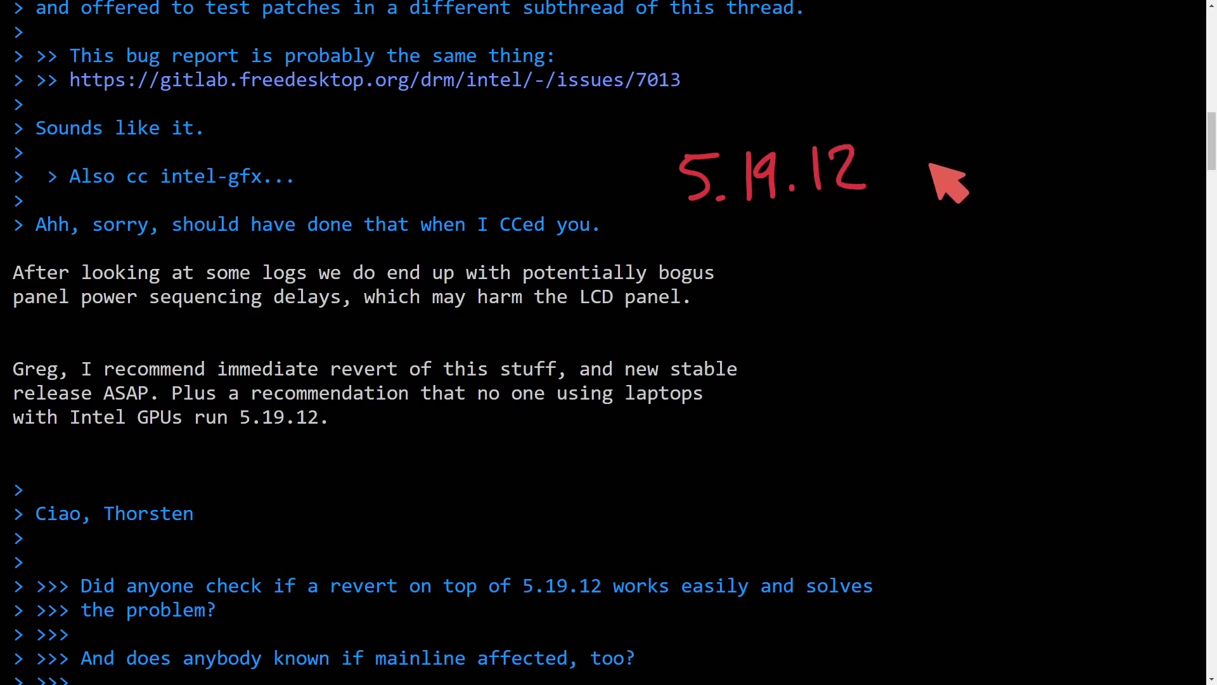
mouse_move(920, 163)
left_mouse_down()
mouse_move(979, 190)
mouse_move(1136, 170)
left_mouse_up()
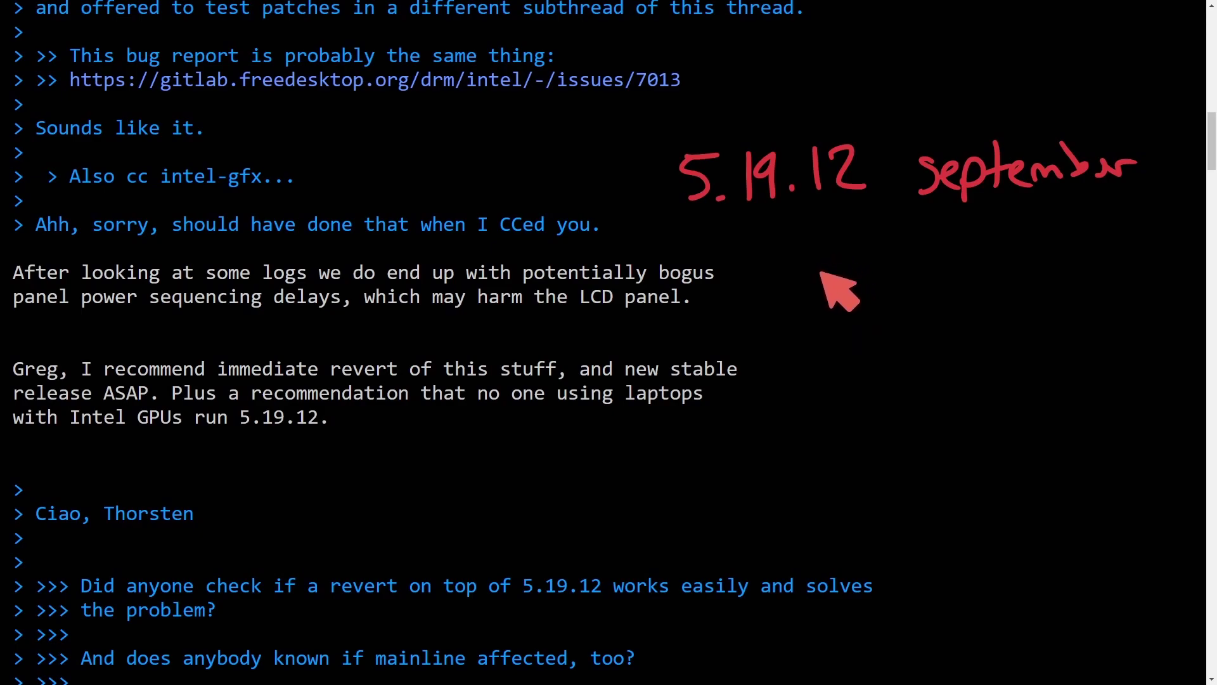
mouse_move(828, 272)
left_mouse_down()
mouse_move(847, 299)
mouse_move(984, 285)
mouse_move(1037, 302)
mouse_move(1096, 271)
left_mouse_up()
left_click_drag(868, 333, 1011, 353)
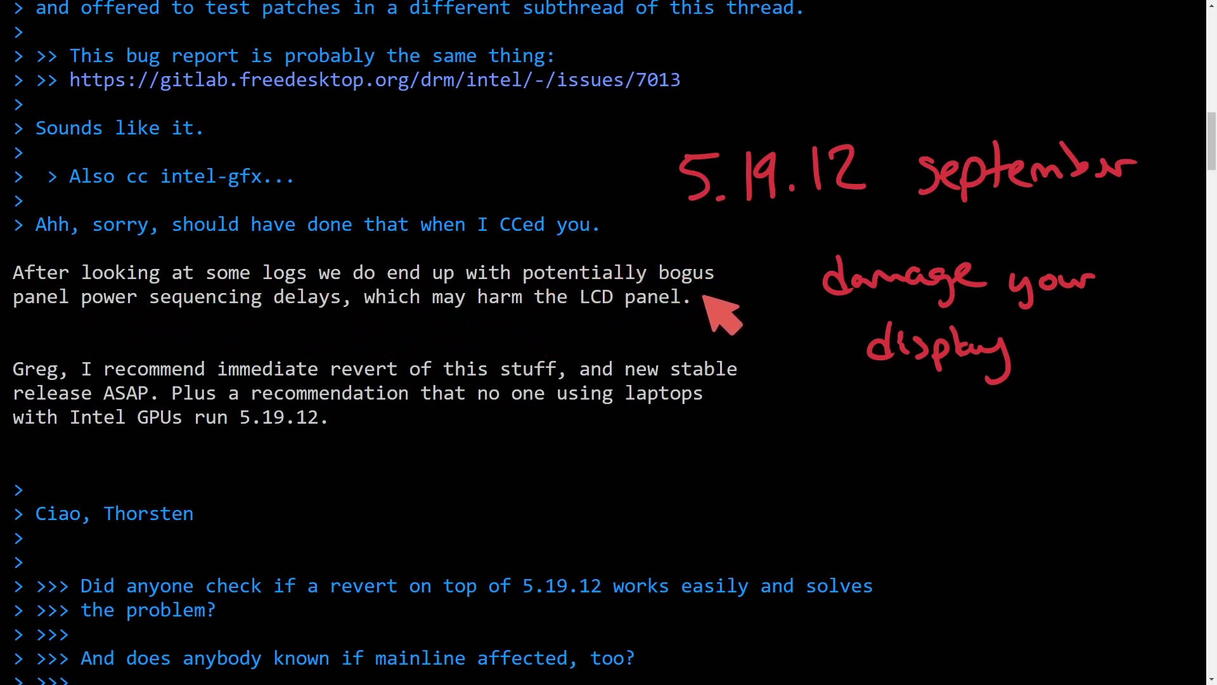
Step: Mark up 'LCD panel', 'immediate', 'ASAP' and 'Intel GPUs 5.19.12', then erase all annotations
left_click_drag(580, 306, 694, 312)
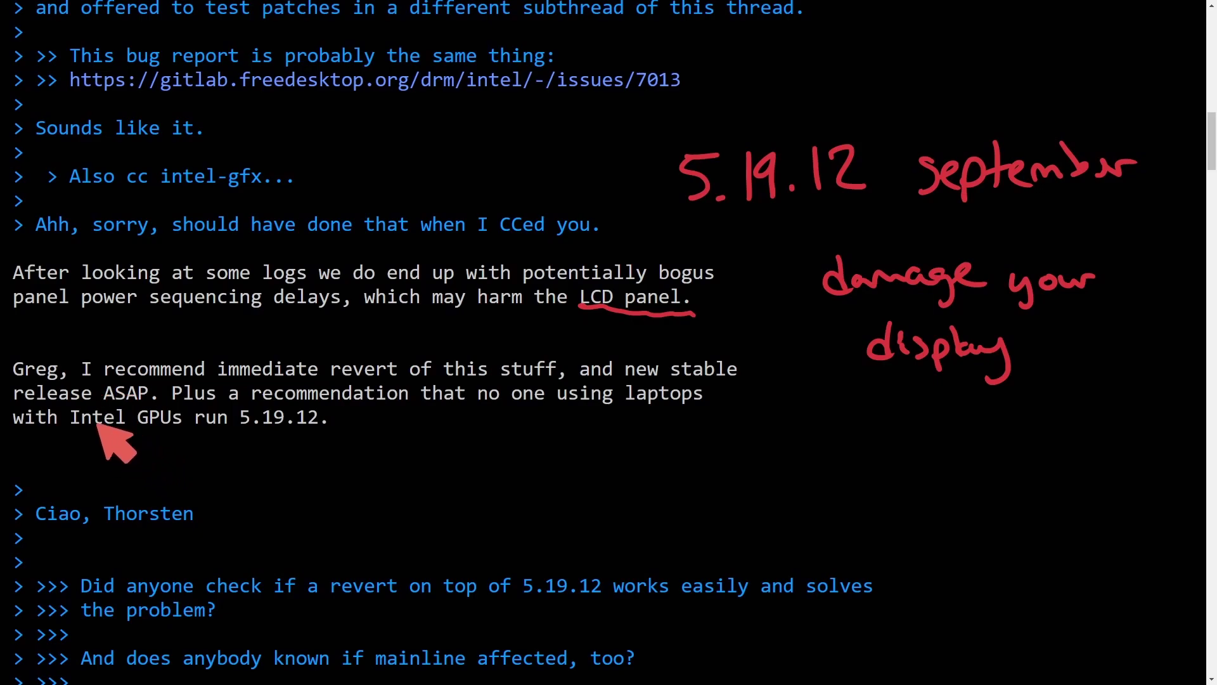
left_click_drag(207, 374, 320, 379)
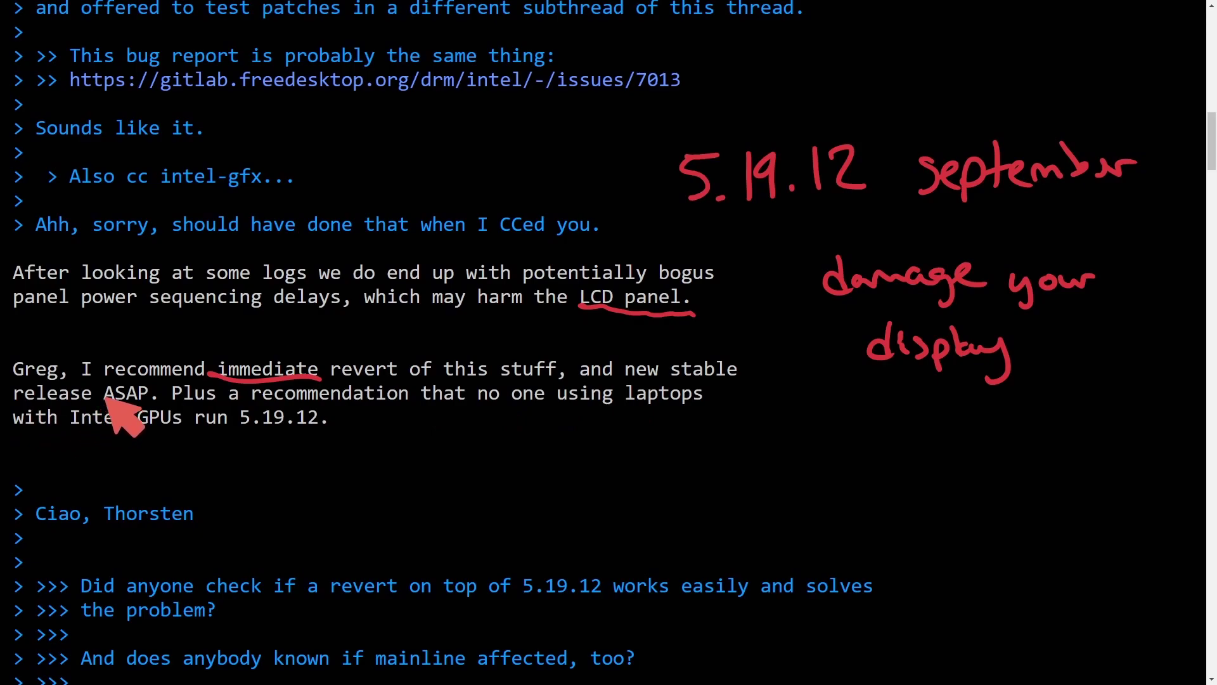
left_click_drag(157, 376, 168, 385)
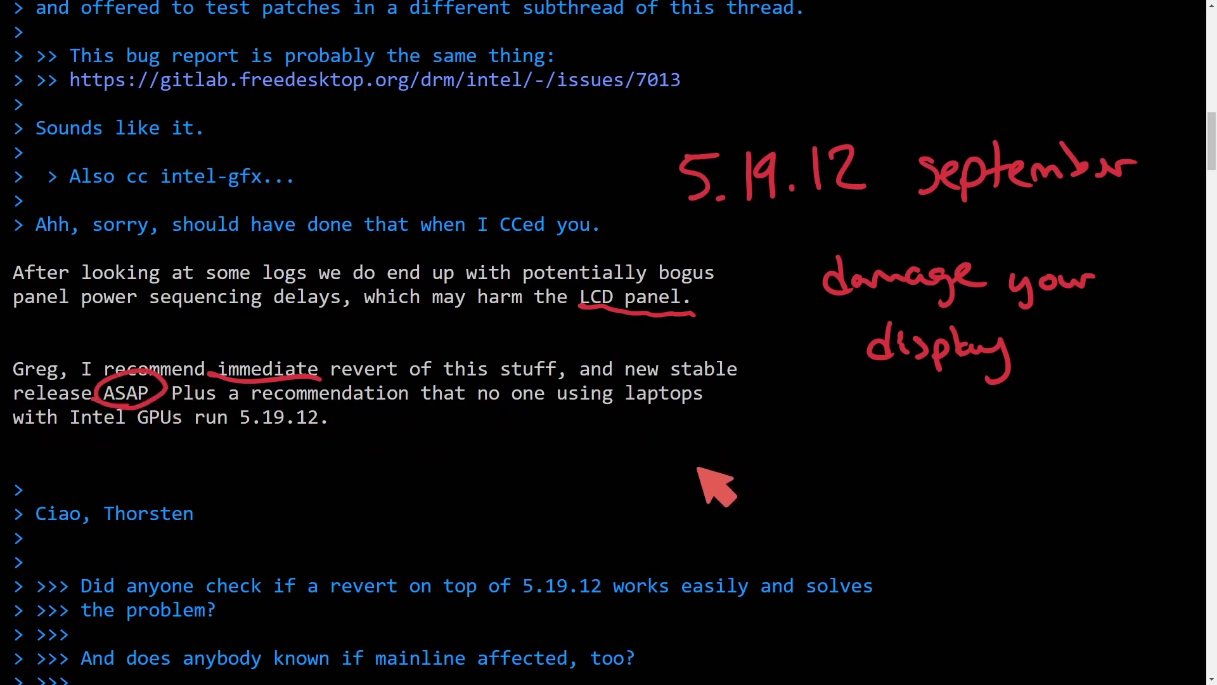
left_click_drag(67, 439, 331, 432)
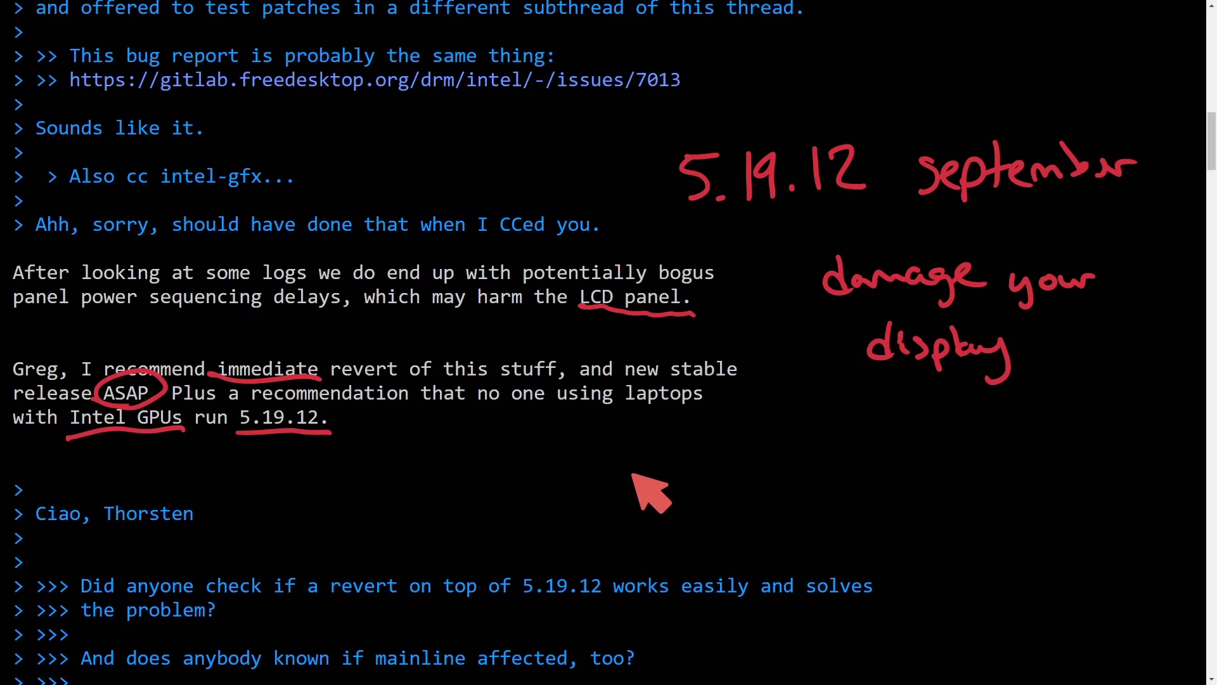
key("Escape")
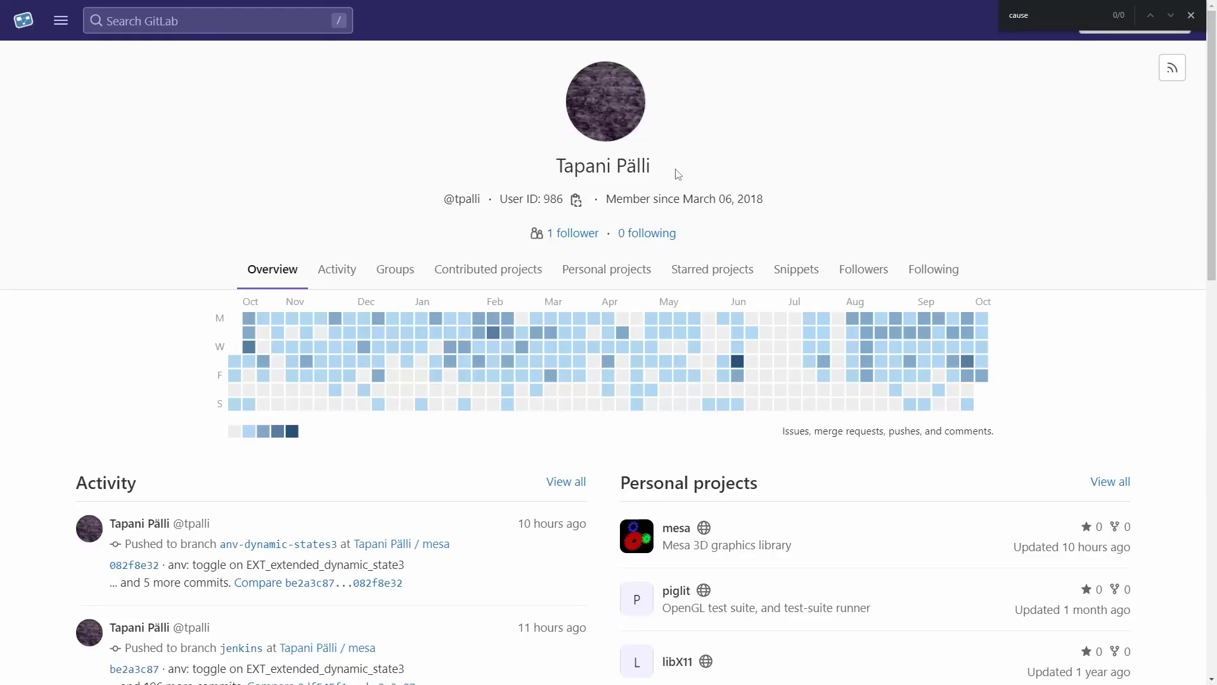
left_click_drag(677, 172, 515, 176)
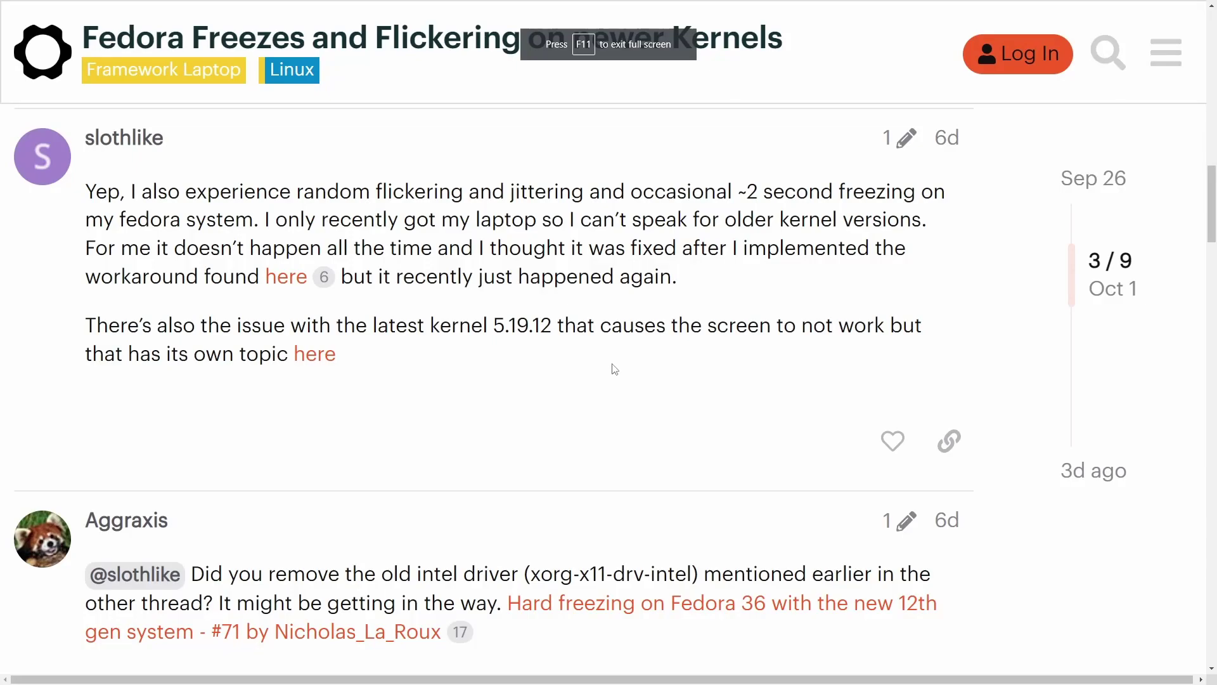
left_click_drag(605, 378, 88, 205)
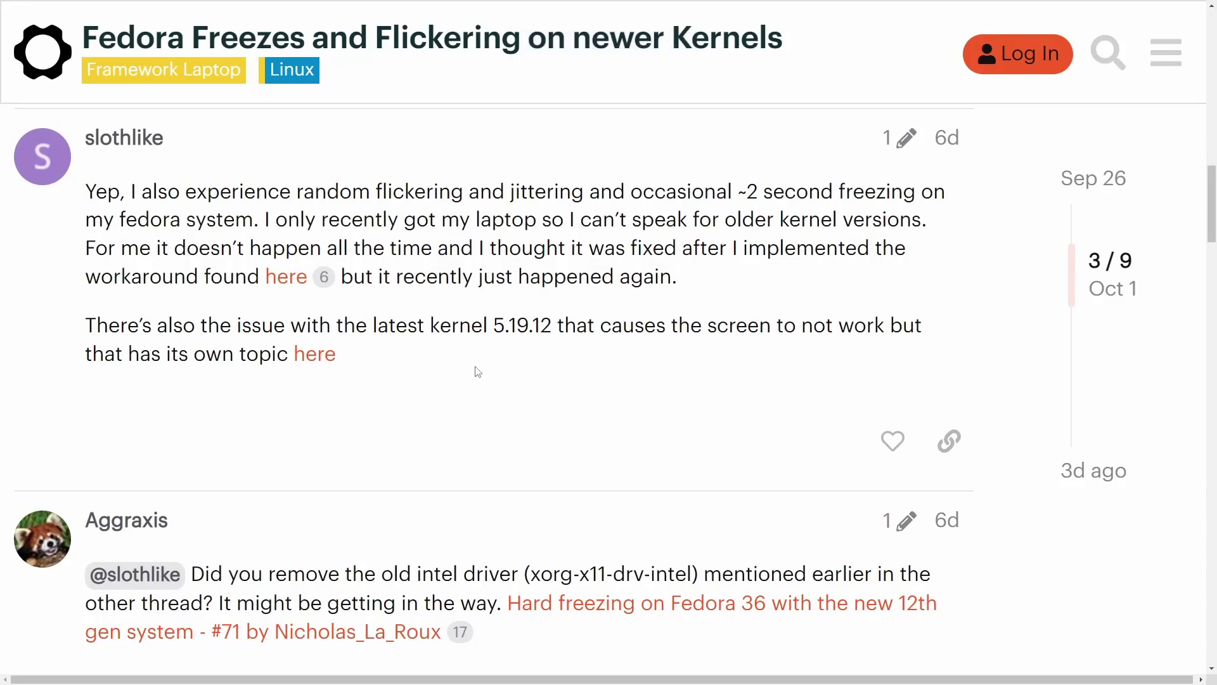
left_click(547, 371)
left_click_drag(84, 191, 733, 192)
left_click(504, 190)
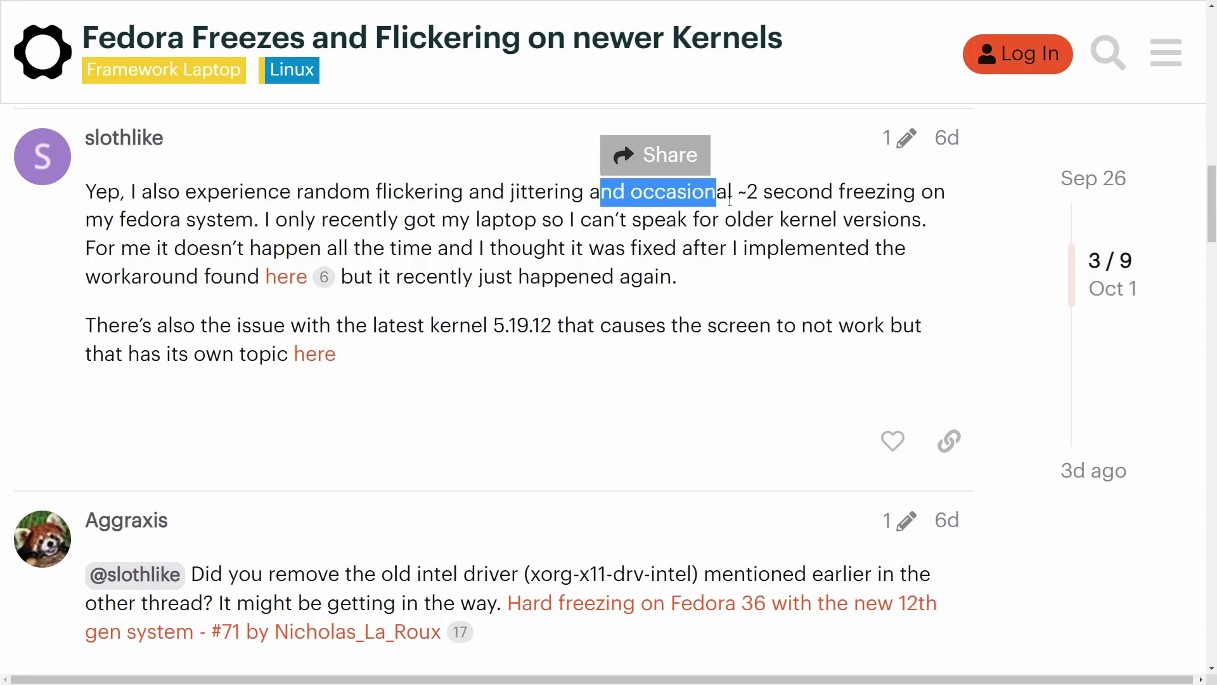
left_click(787, 196)
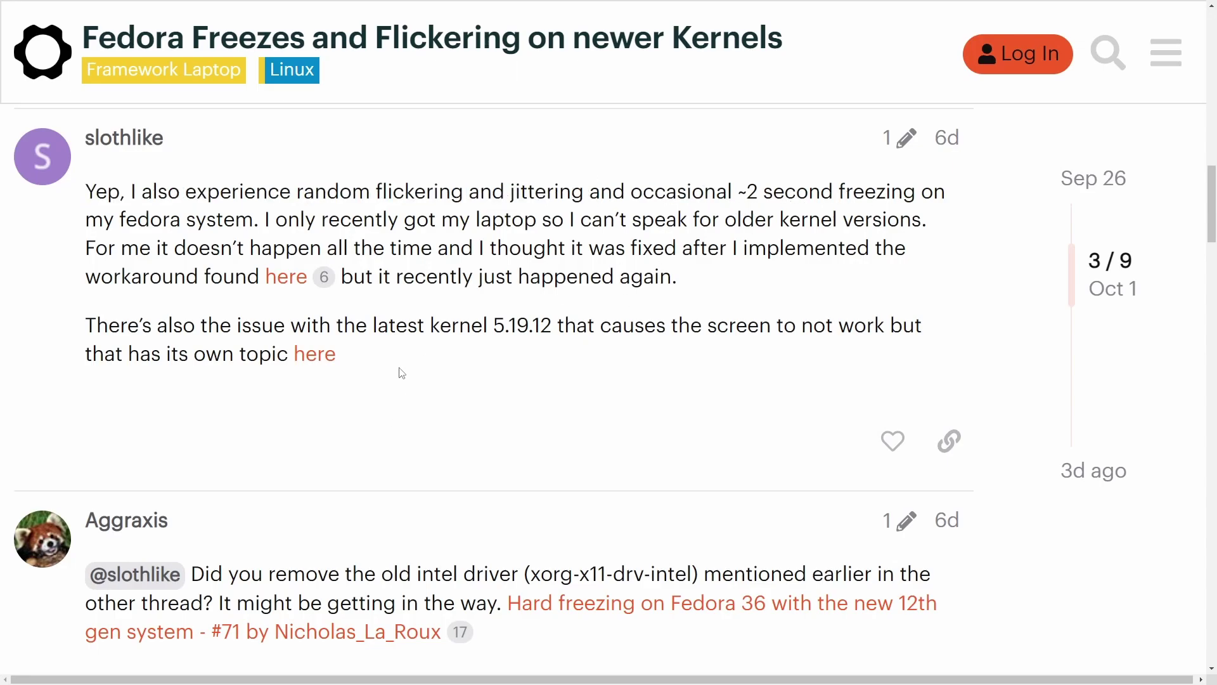
Step: Open the kernel 5.19.12 PSA topic and highlight its post about the broken internal display
left_click(313, 354)
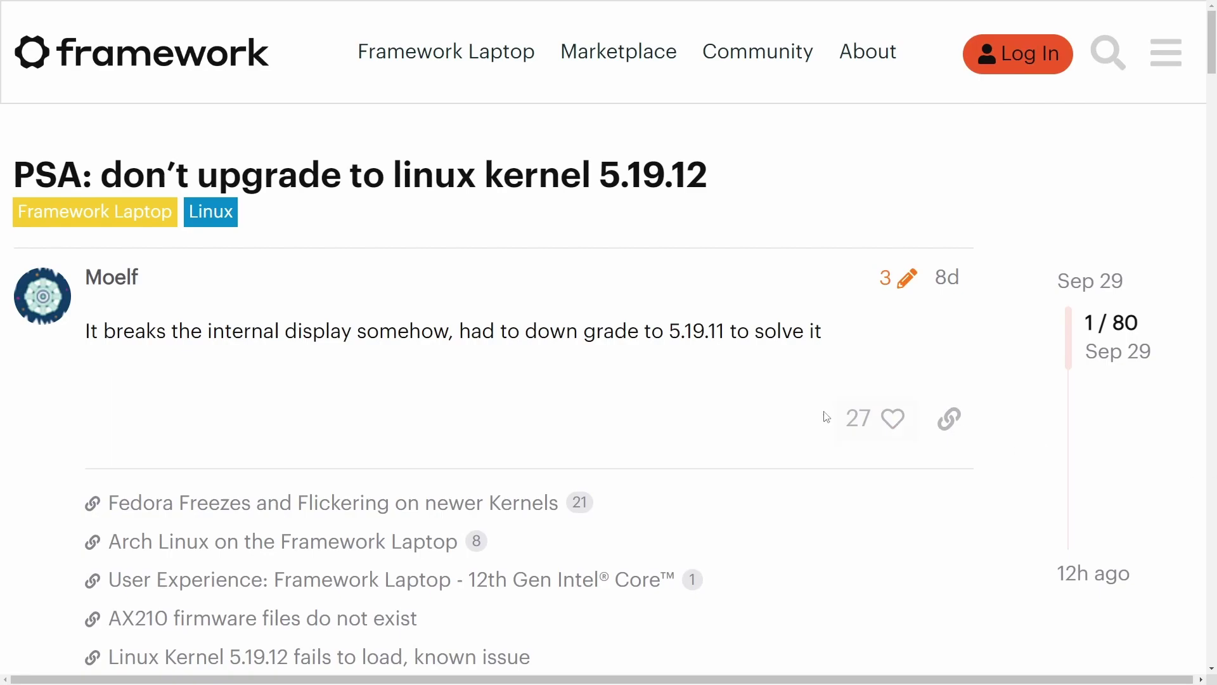
left_click_drag(84, 333, 833, 339)
left_click(831, 360)
scroll(693, 356, "down", 2)
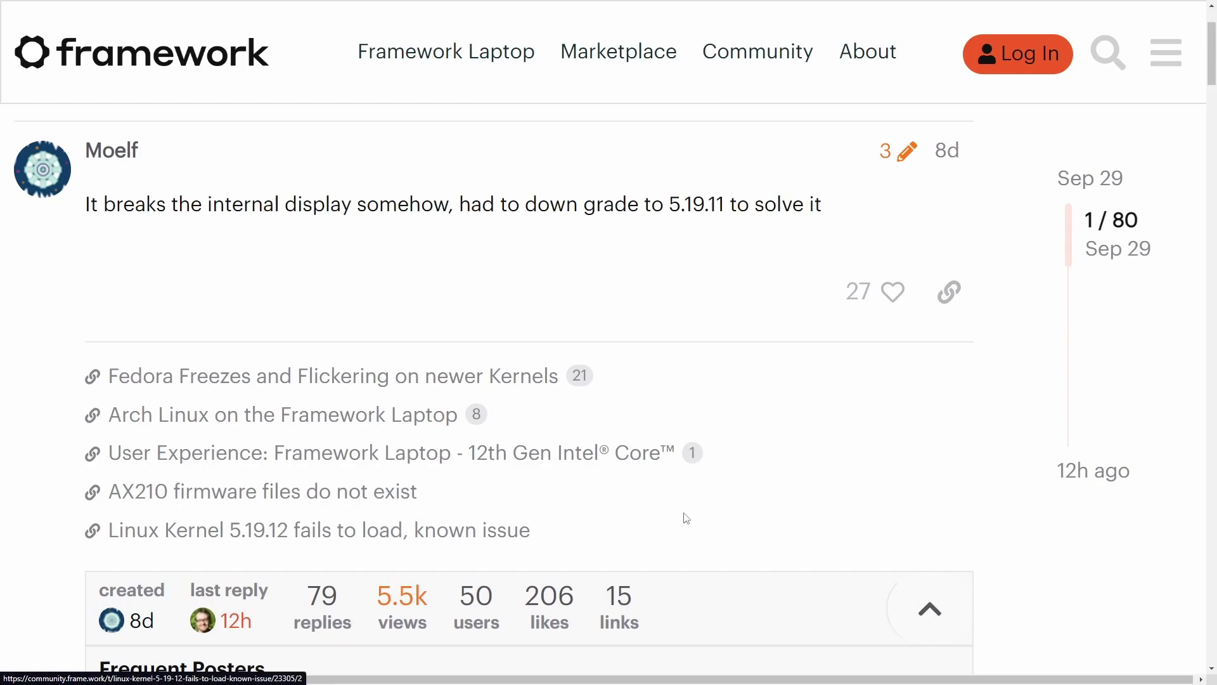
scroll(802, 397, "down", 5)
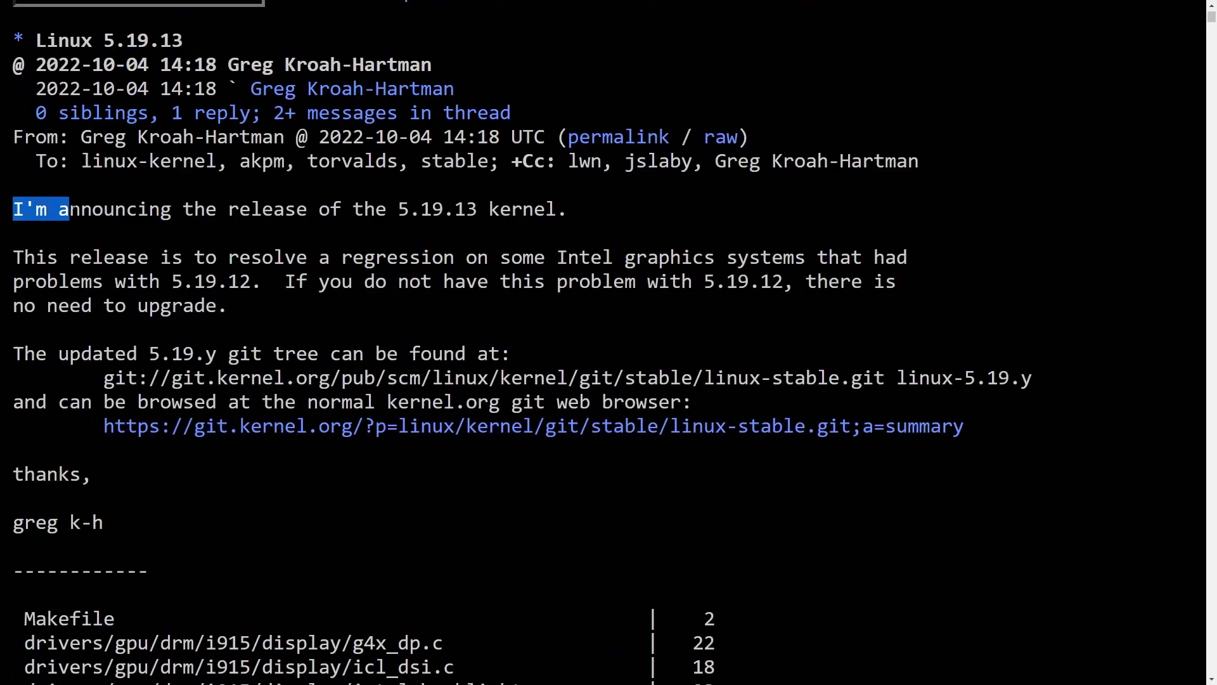
Step: Highlight the 5.19.13 announcement's lines on the Intel graphics regression and upgrade advice
left_click_drag(14, 209, 568, 211)
left_click(571, 218)
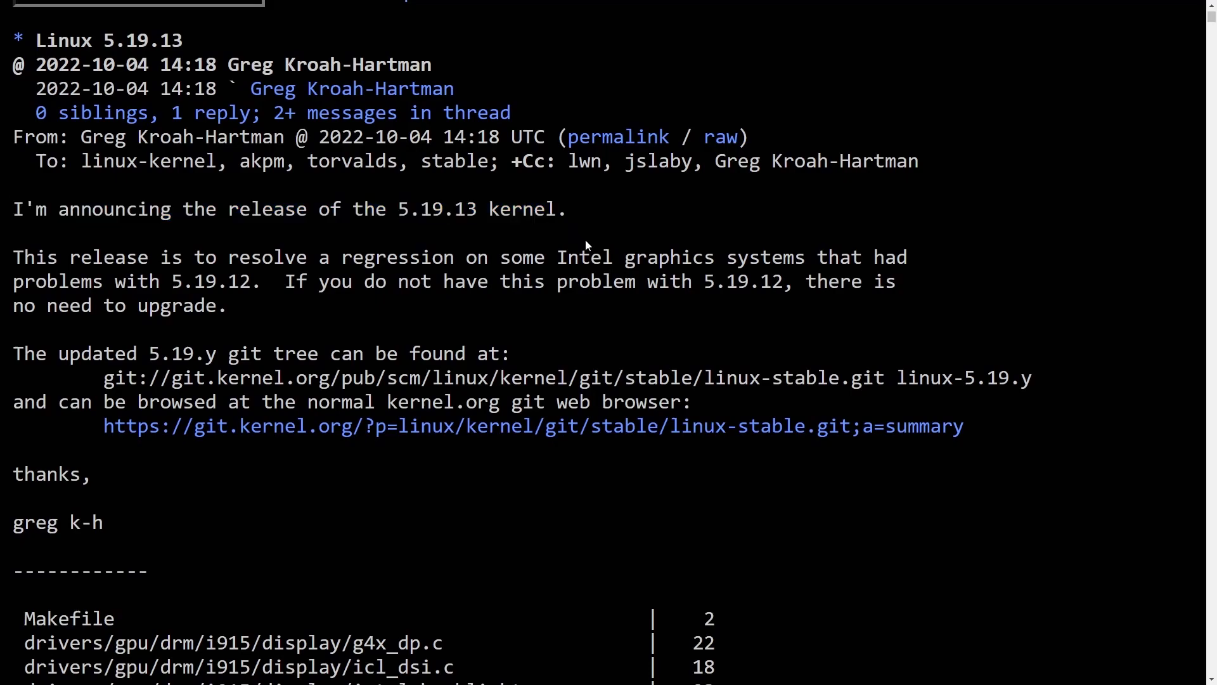
left_click_drag(13, 256, 908, 258)
left_click(909, 258)
left_click_drag(175, 282, 904, 282)
left_click(904, 282)
mouse_move(805, 282)
left_mouse_down()
mouse_move(841, 281)
mouse_move(392, 325)
left_mouse_up()
left_click(392, 326)
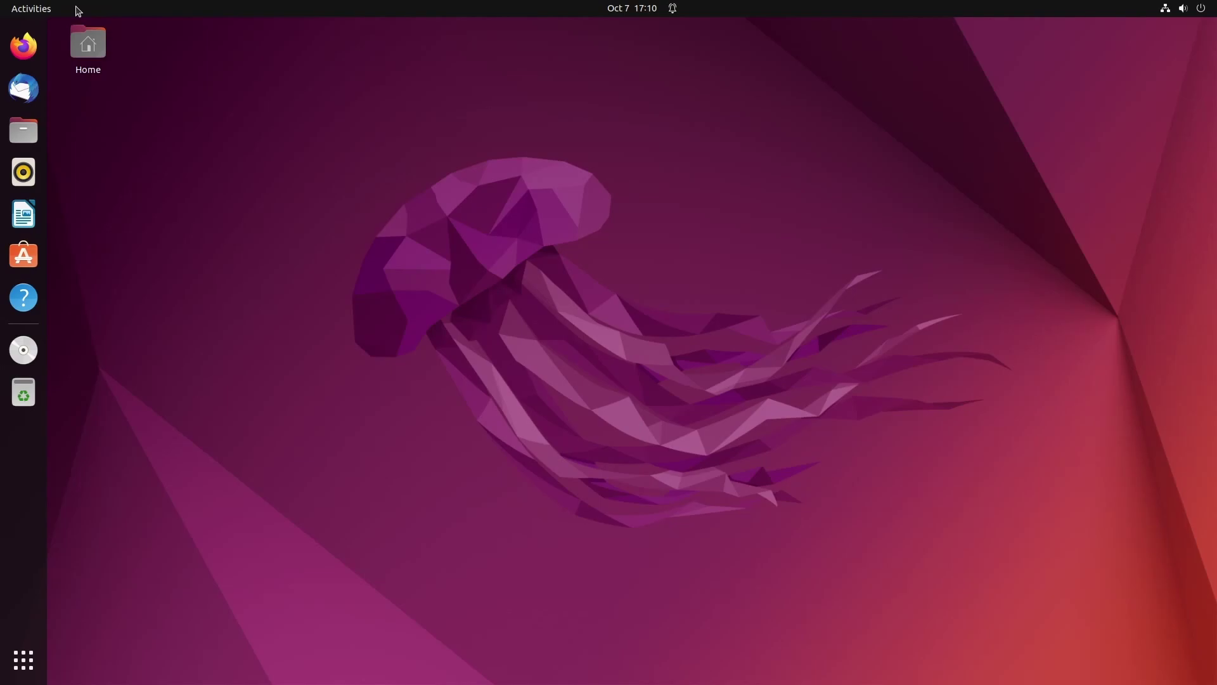
Step: Launch Terminal from the Activities search and enlarge its text twice
left_click(38, 8)
type("ter")
key("Return")
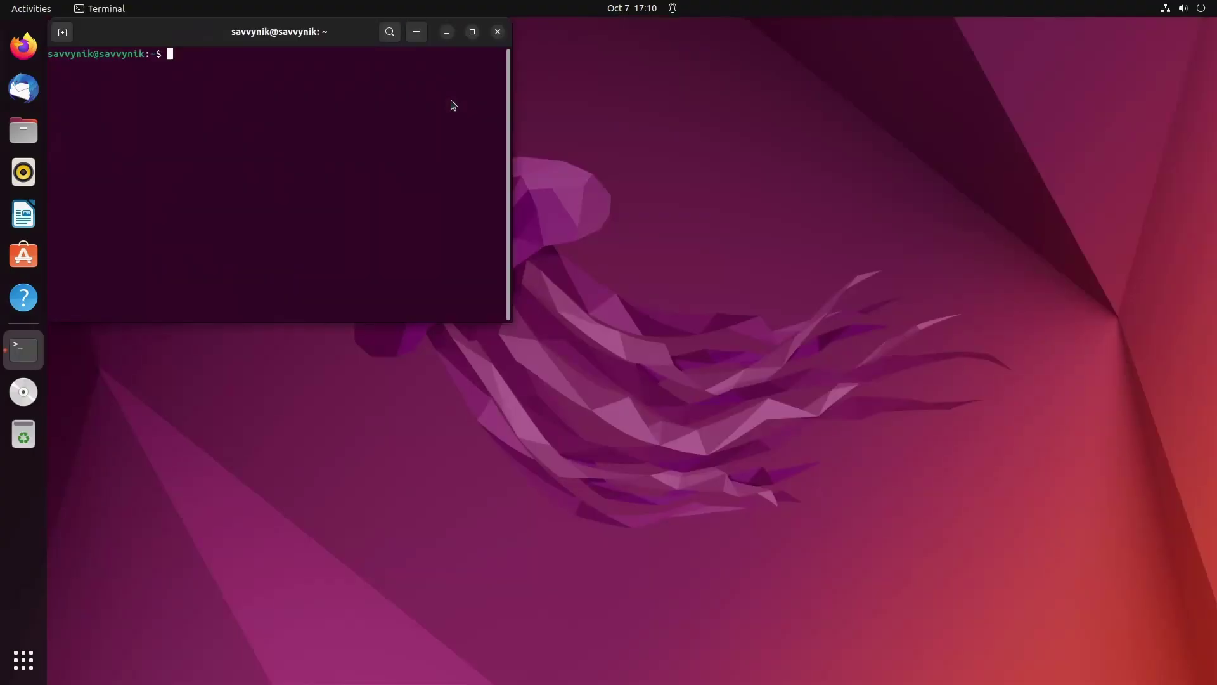
left_click(415, 31)
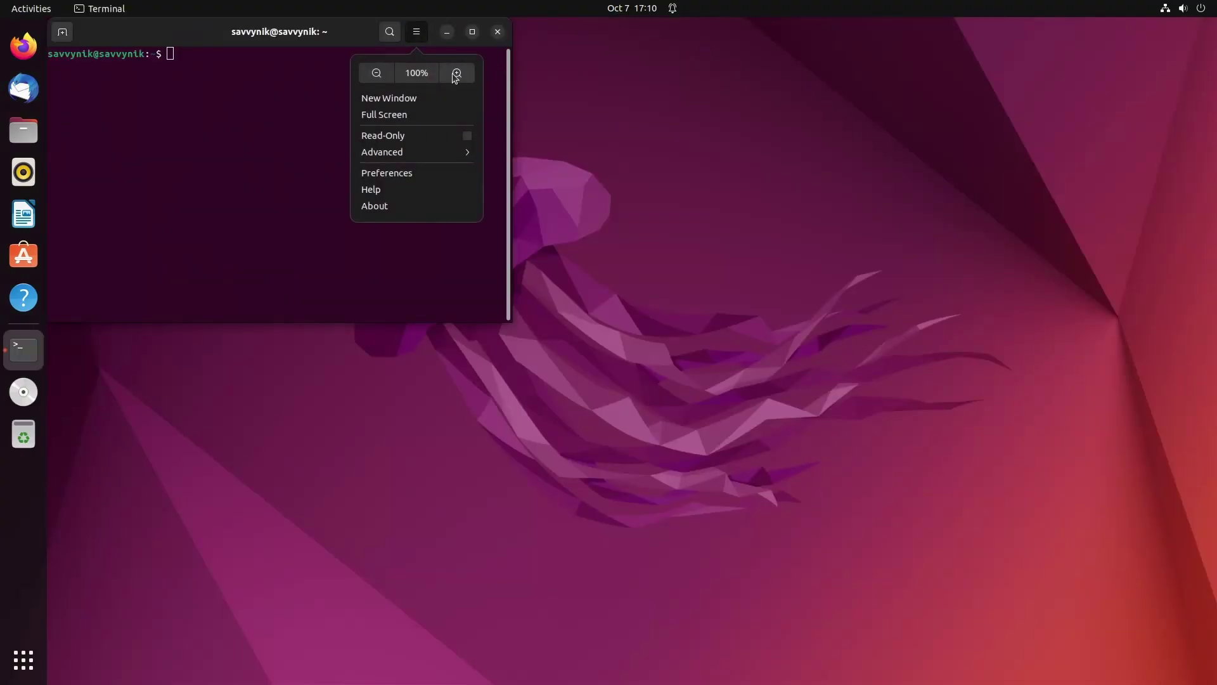
left_click(457, 72)
left_click(467, 31)
left_click(513, 73)
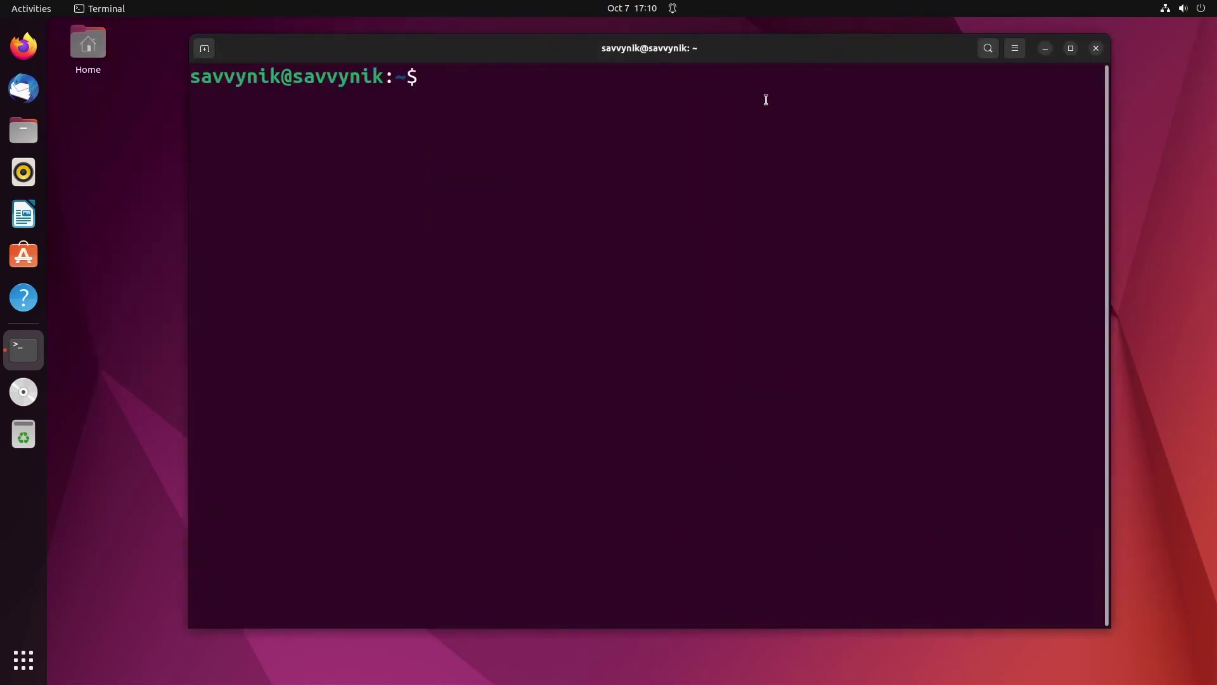
type("uname -")
type("r")
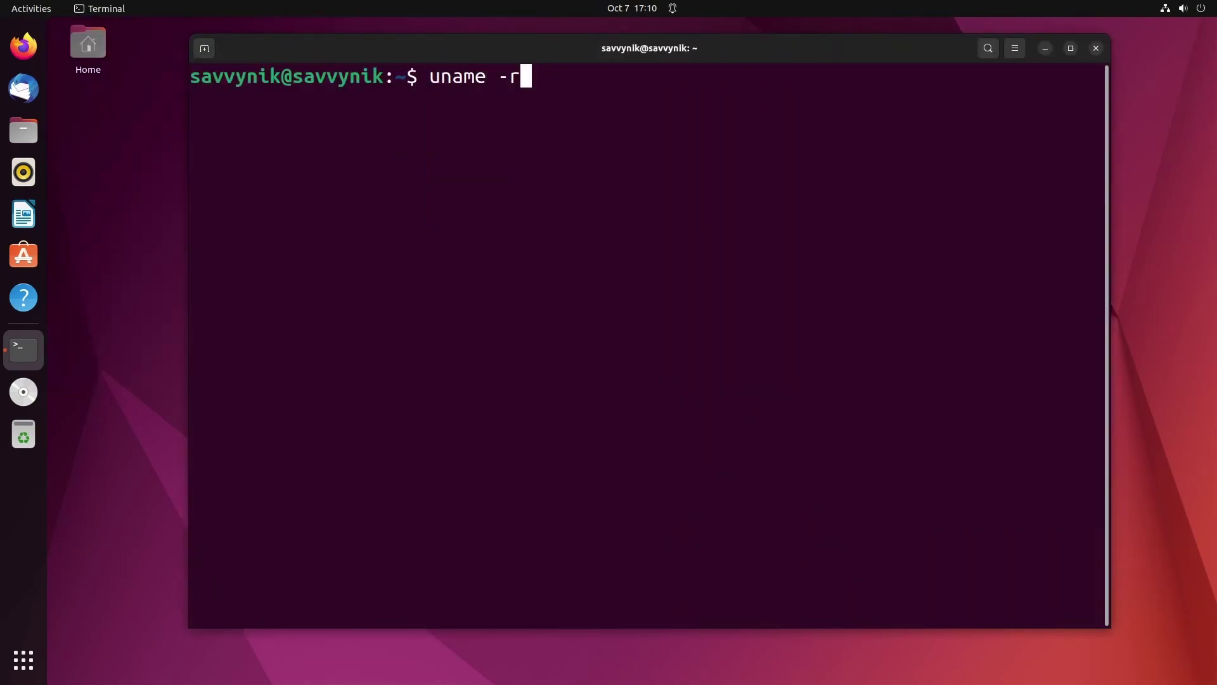
Step: Run uname -r and highlight its 5.15.0-27-generic output
key("Return")
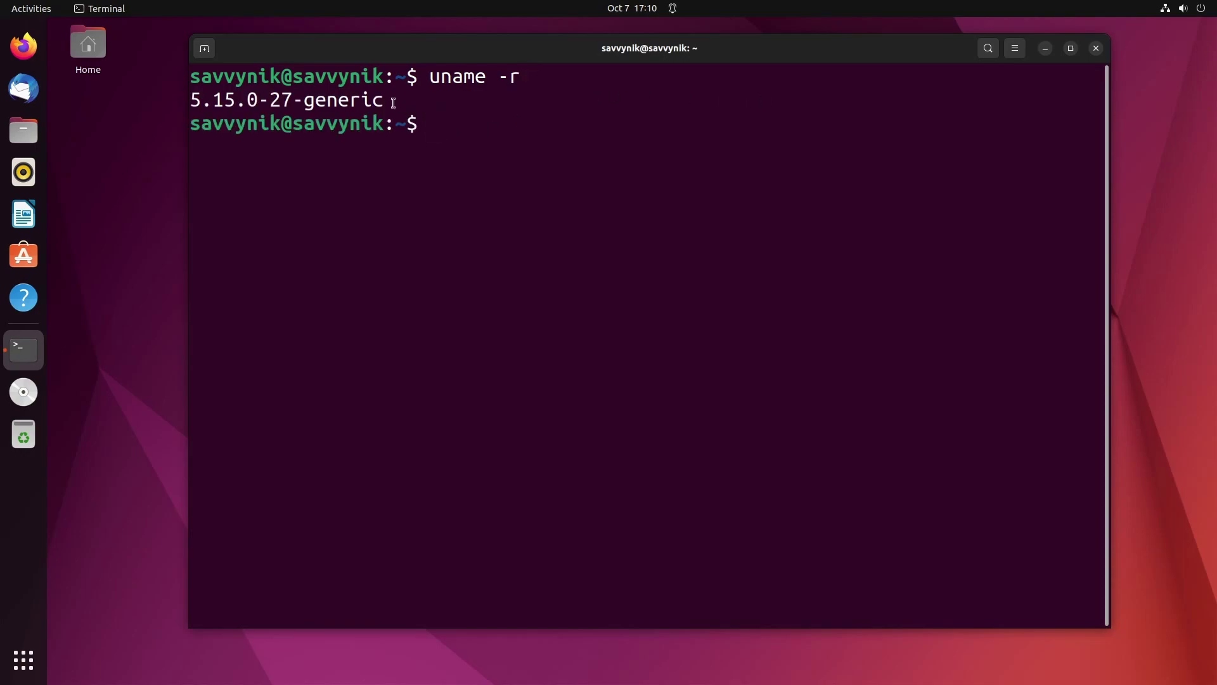
left_click_drag(397, 101, 194, 101)
left_click(194, 101)
left_click_drag(408, 101, 181, 106)
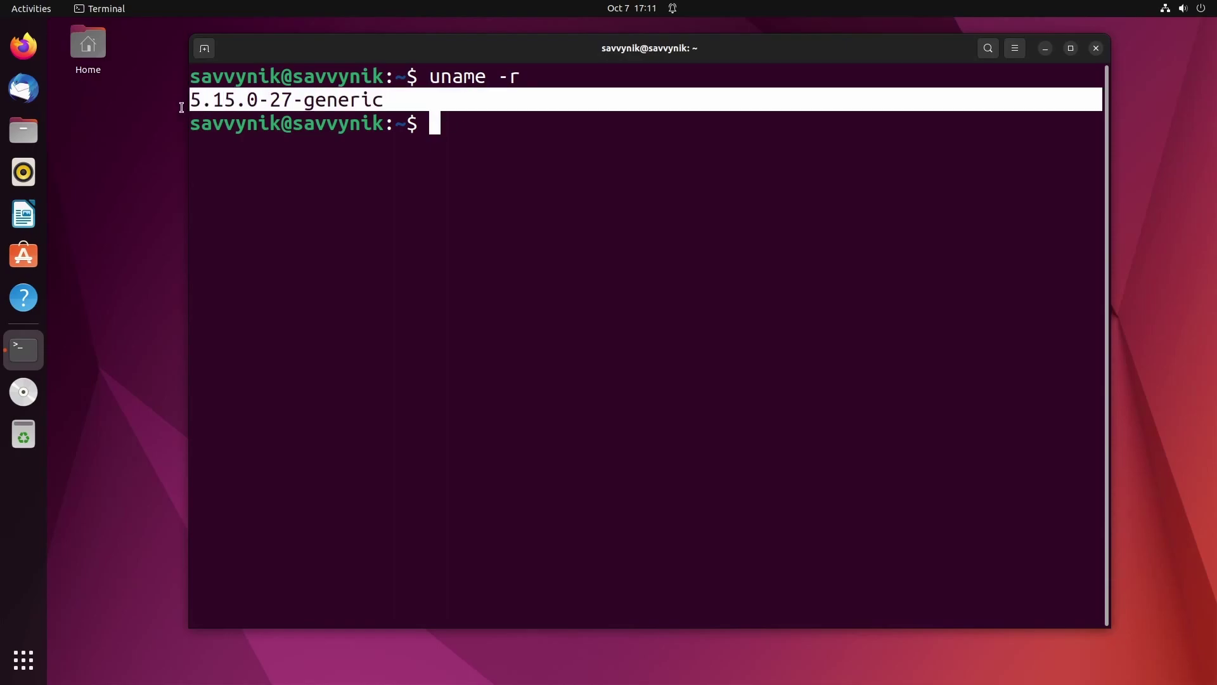
left_click(349, 109)
Step: Clear the screen, run cat /proc/version, and highlight 5.15.0-27-generic in the output
key("ctrl+l")
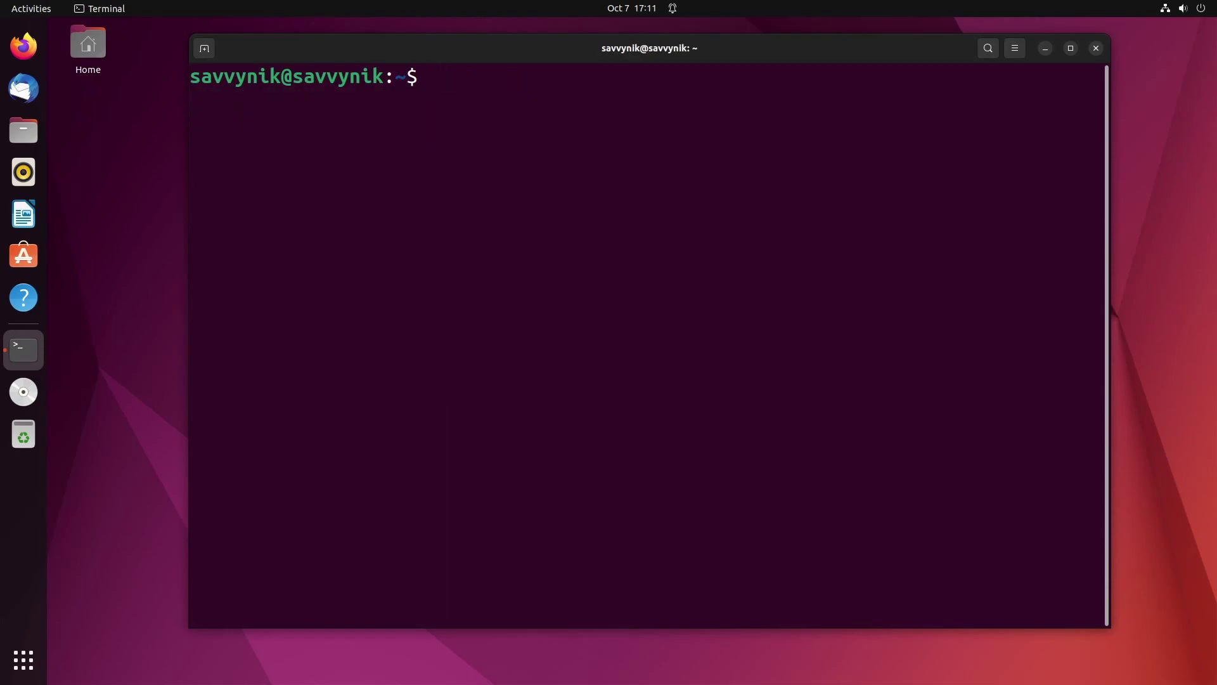
type("cat /")
type("proc/vers")
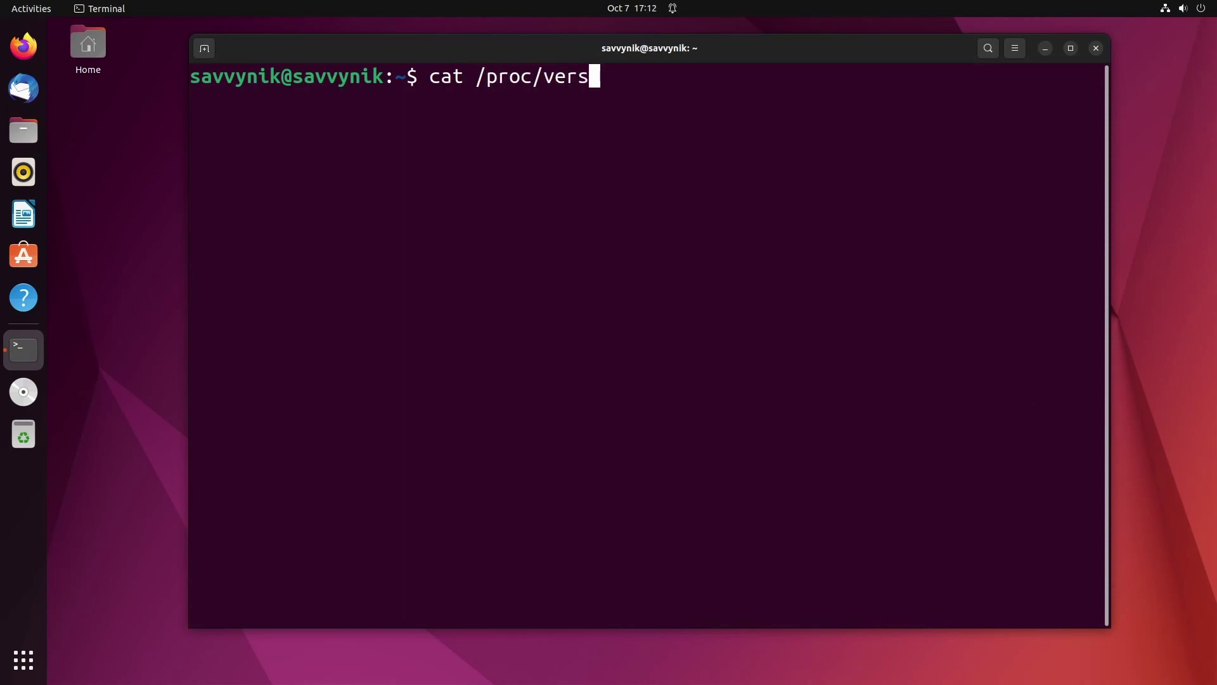
type("ion")
key("Return")
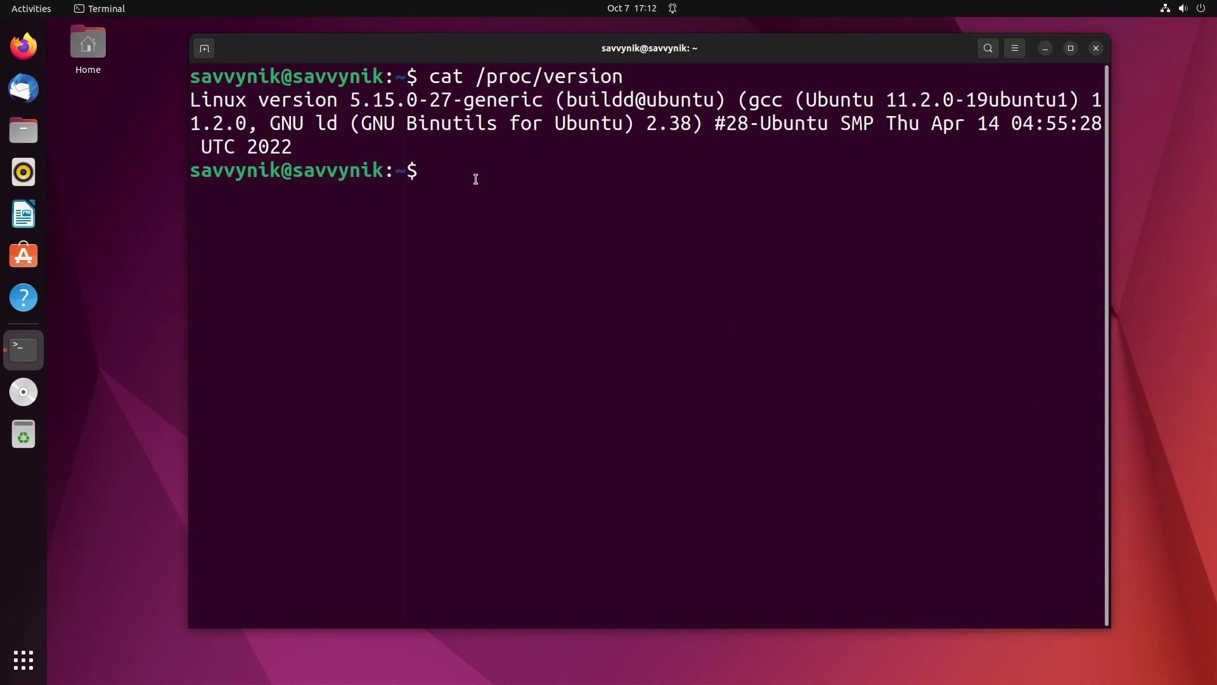
left_click_drag(545, 99, 350, 108)
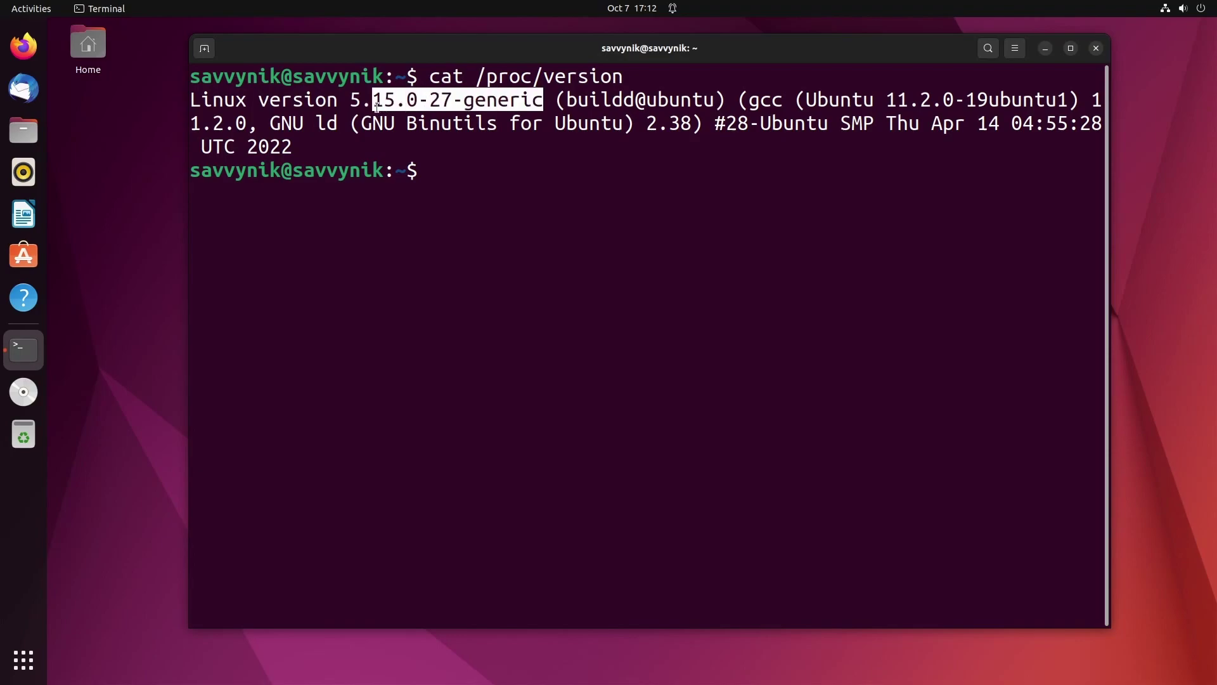
left_click(528, 179)
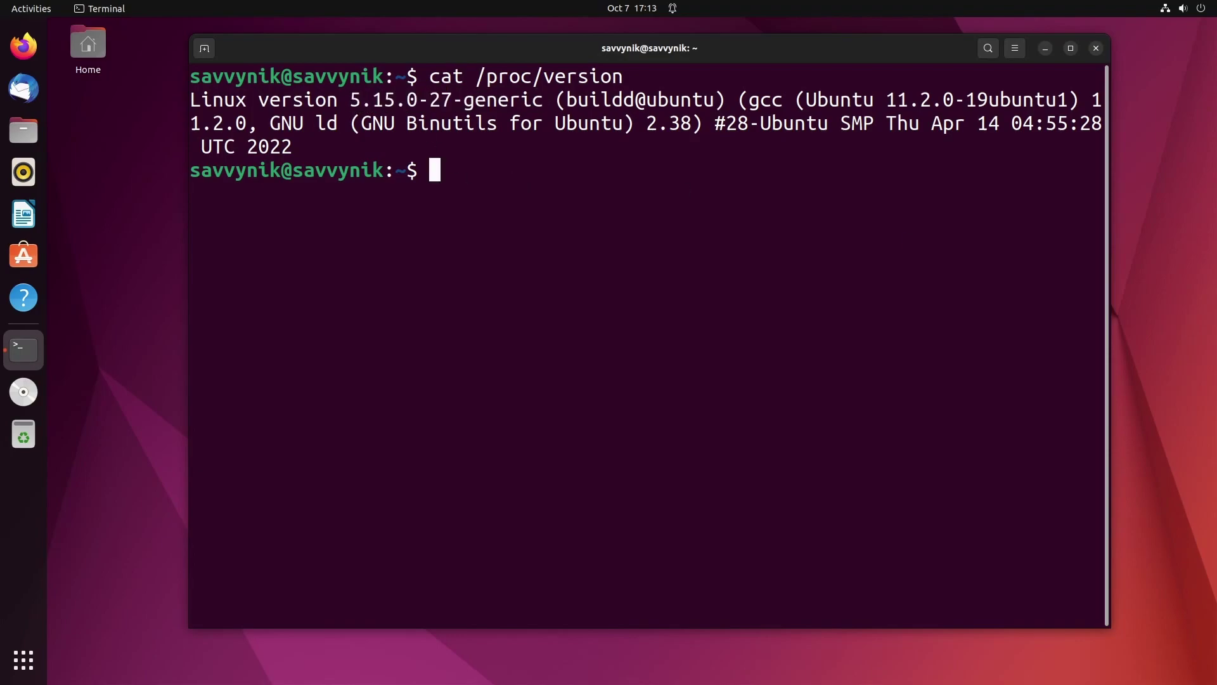